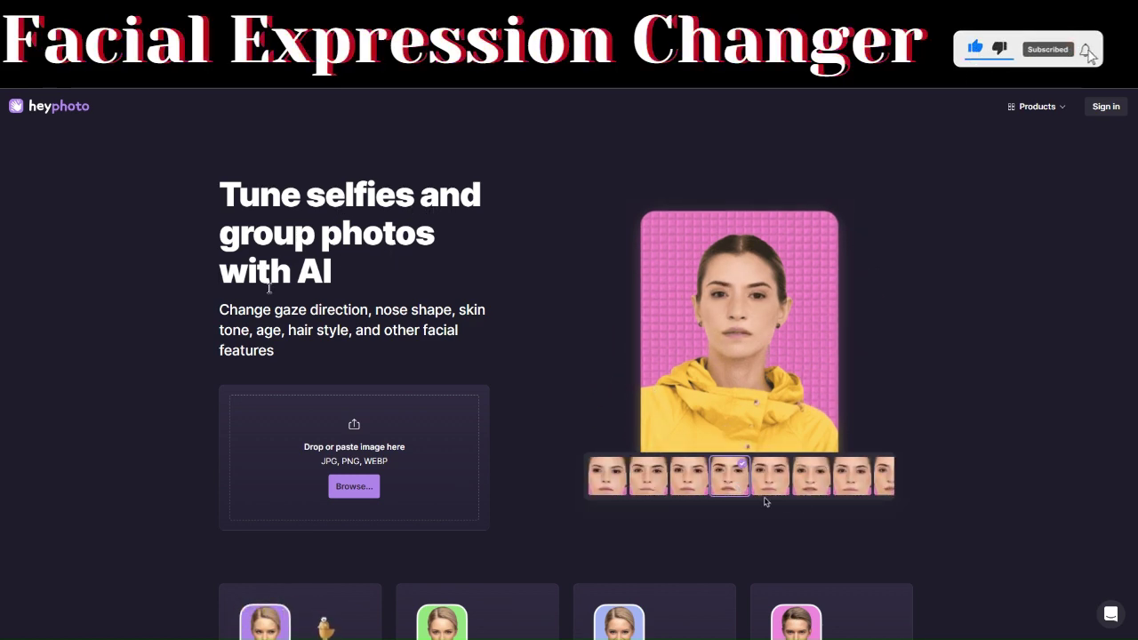
{"action": "scroll", "coordinate": [269, 287], "scroll_direction": "down", "scroll_amount": 4}
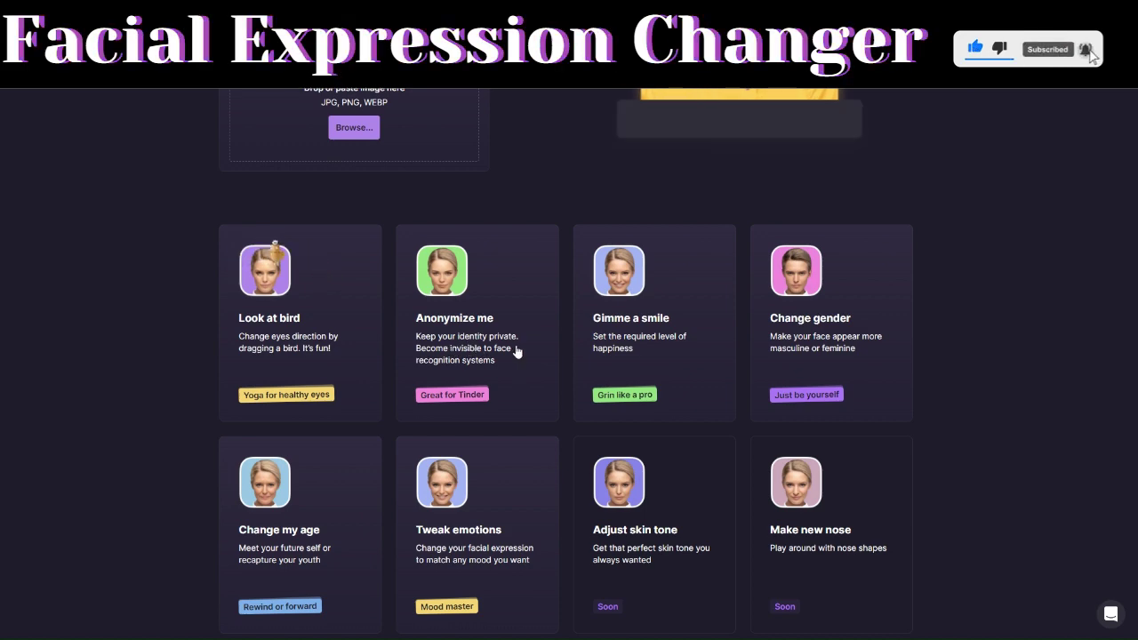
{"action": "scroll", "coordinate": [580, 307], "scroll_direction": "down", "scroll_amount": 1}
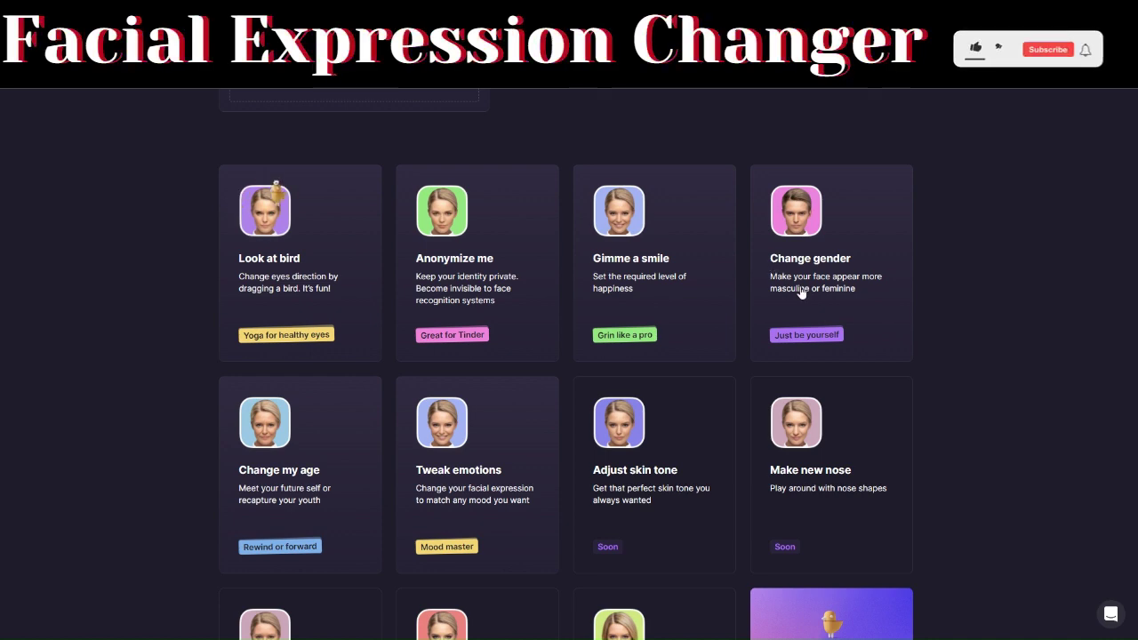
{"action": "scroll", "coordinate": [361, 398], "scroll_direction": "down", "scroll_amount": 2}
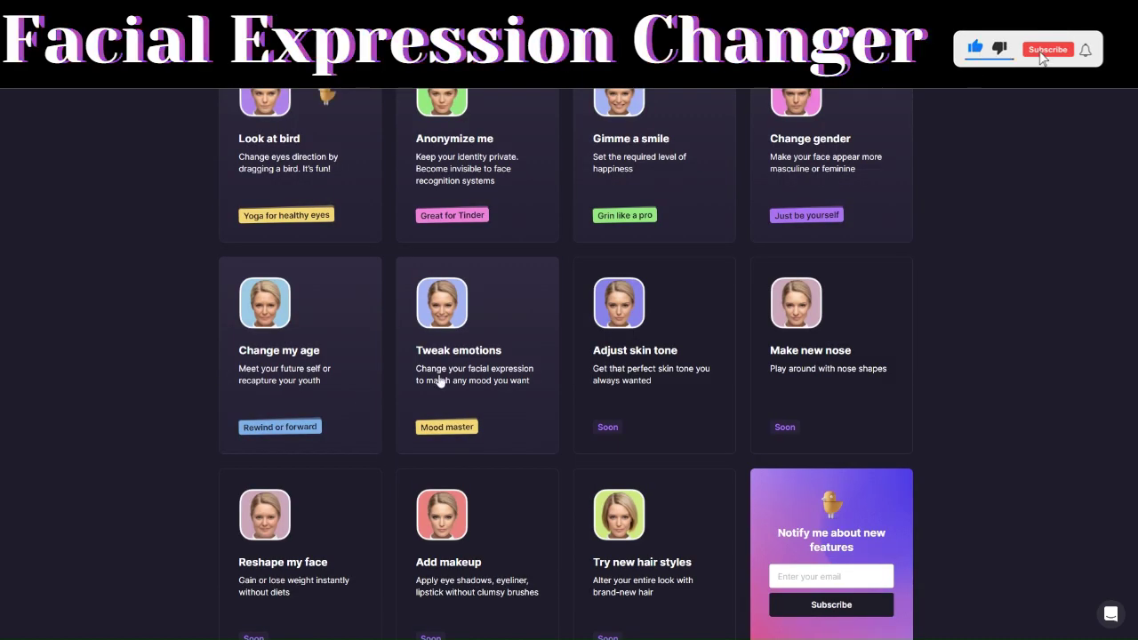
{"action": "scroll", "coordinate": [631, 355], "scroll_direction": "down", "scroll_amount": 2}
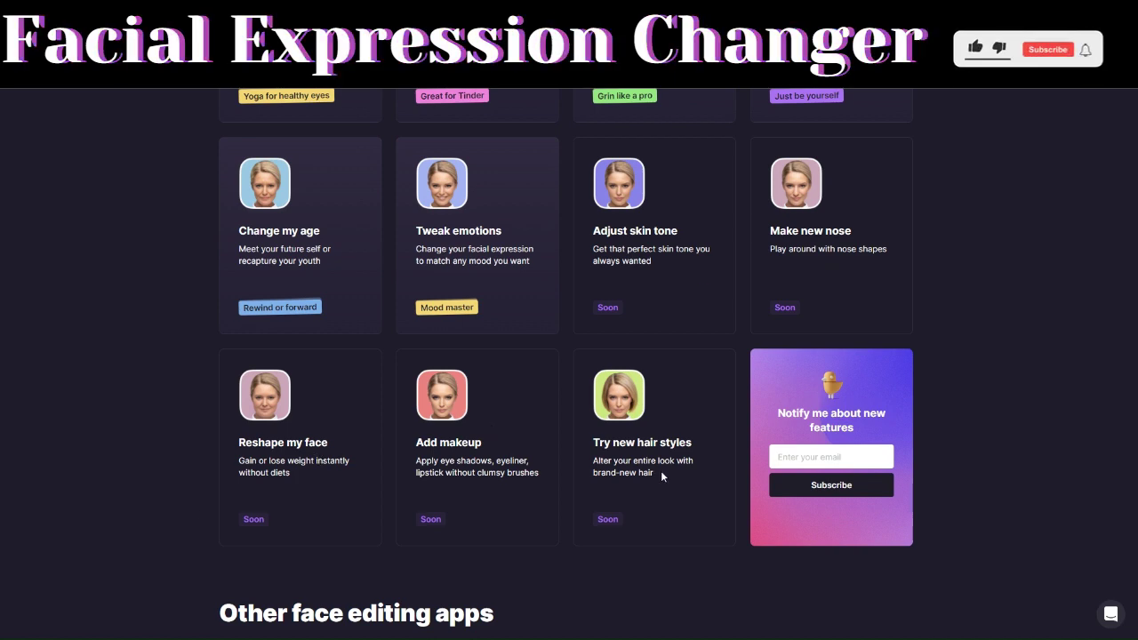
{"action": "scroll", "coordinate": [622, 473], "scroll_direction": "down", "scroll_amount": 3}
{"action": "scroll", "coordinate": [593, 477], "scroll_direction": "up", "scroll_amount": 2}
{"action": "scroll", "coordinate": [594, 477], "scroll_direction": "up", "scroll_amount": 6}
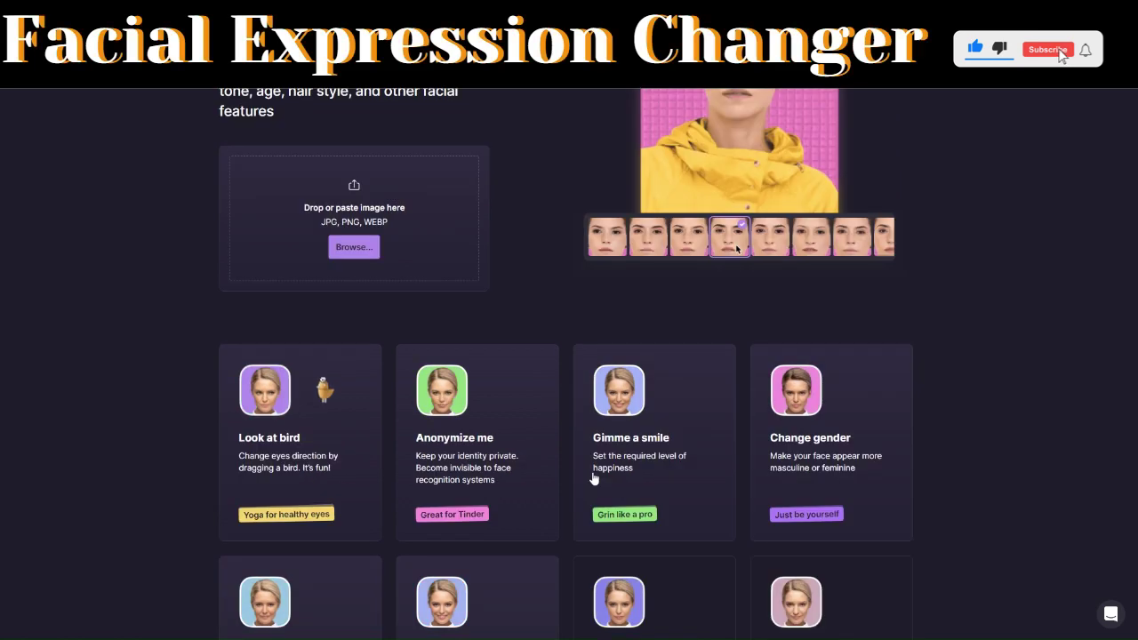
{"action": "scroll", "coordinate": [593, 477], "scroll_direction": "down", "scroll_amount": 4}
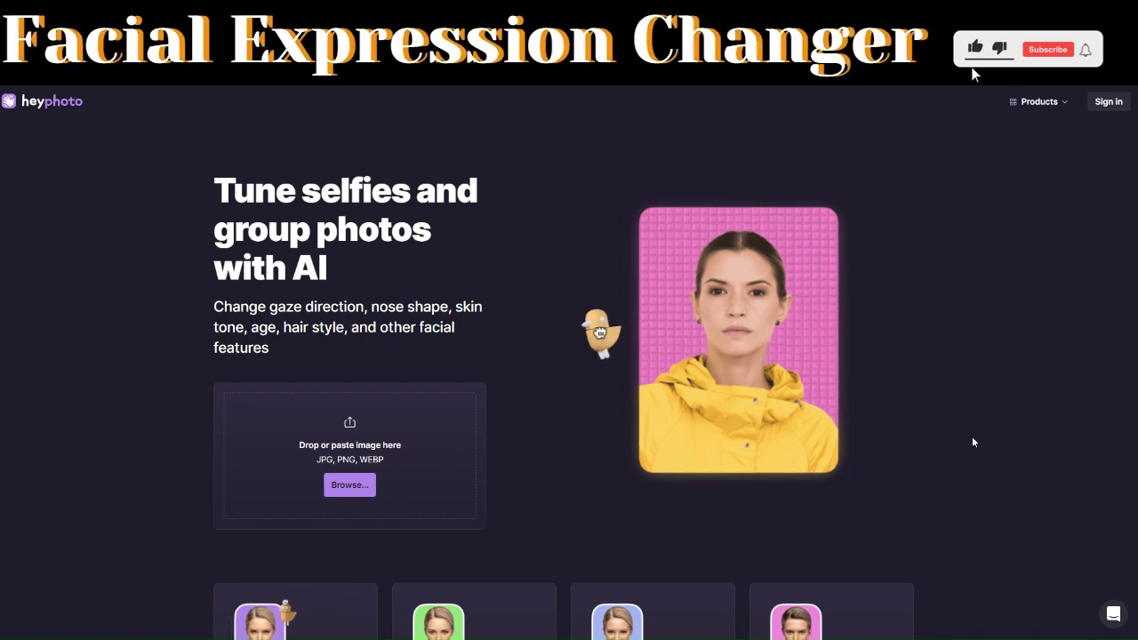
Step: Sign in to the account and upload the first portrait image, the blonde beach photo
{"action": "left_click", "coordinate": [1104, 105]}
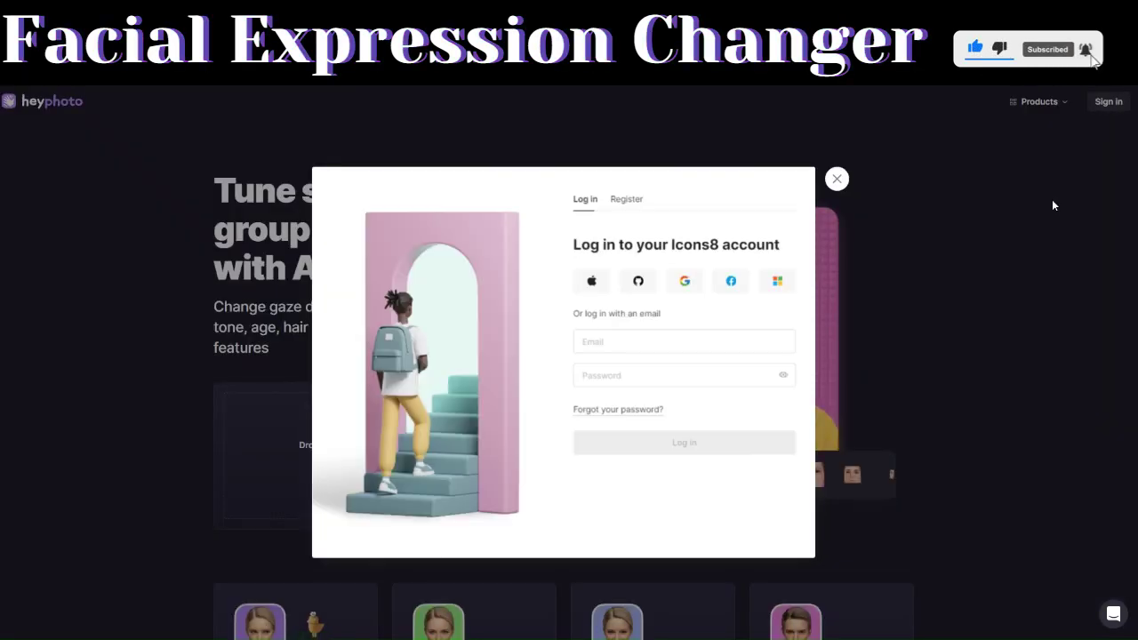
{"action": "left_click", "coordinate": [624, 201]}
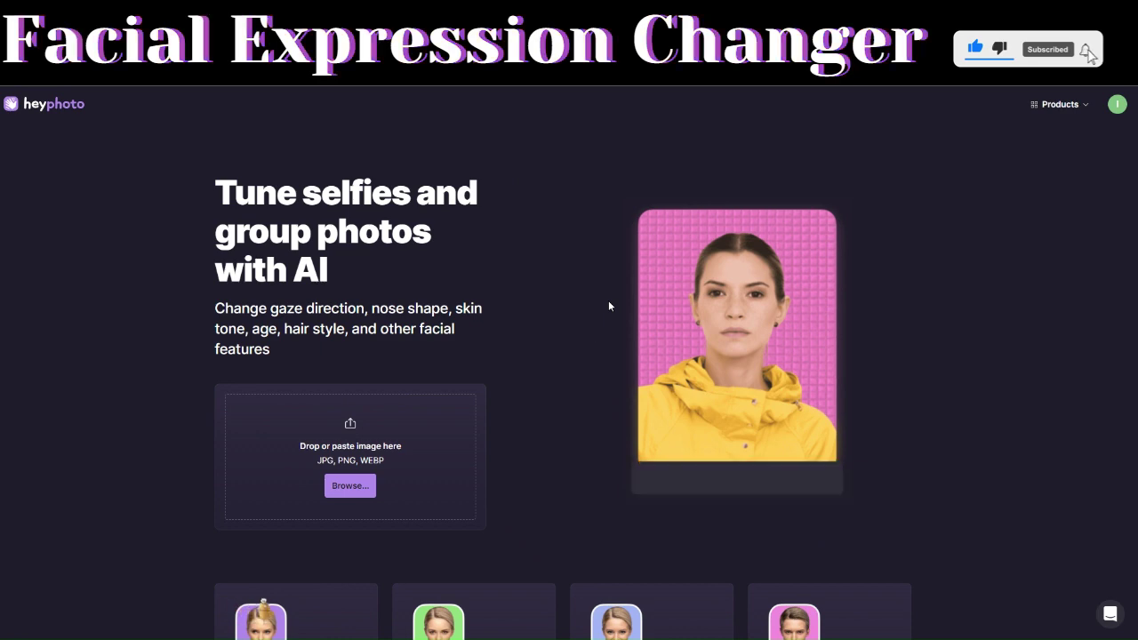
{"action": "left_click", "coordinate": [356, 489]}
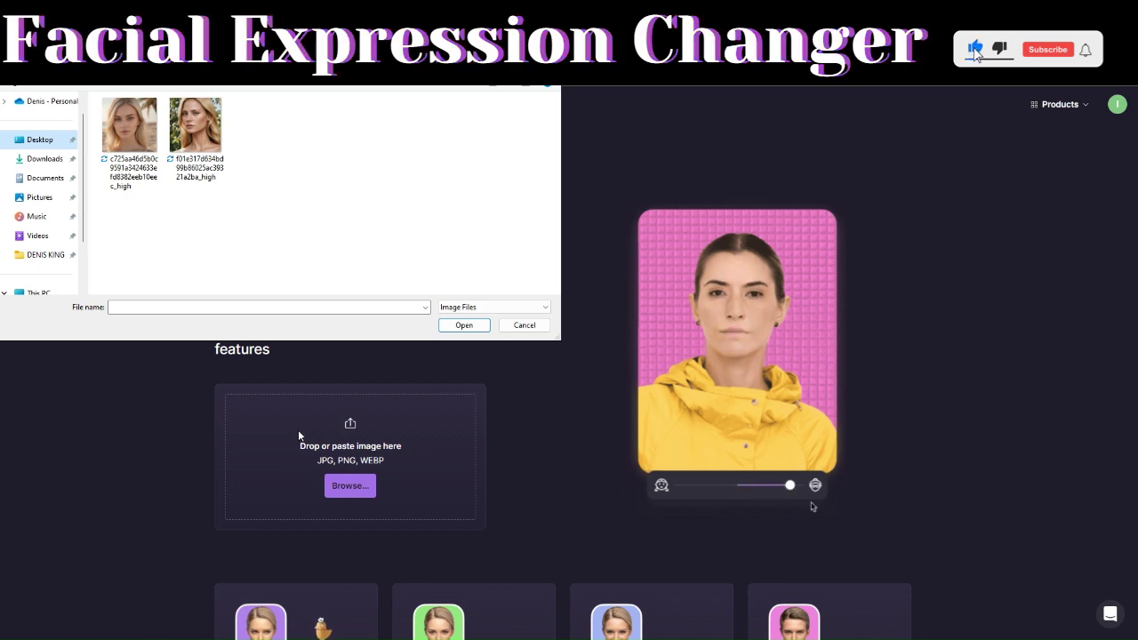
{"action": "left_click", "coordinate": [129, 128]}
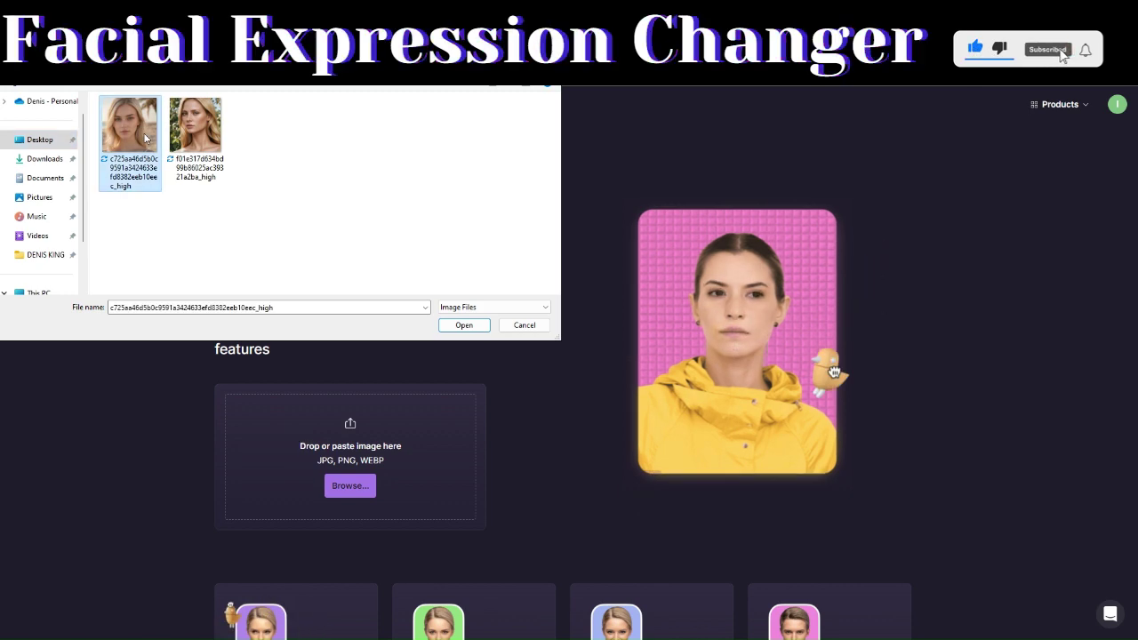
{"action": "left_click", "coordinate": [477, 327]}
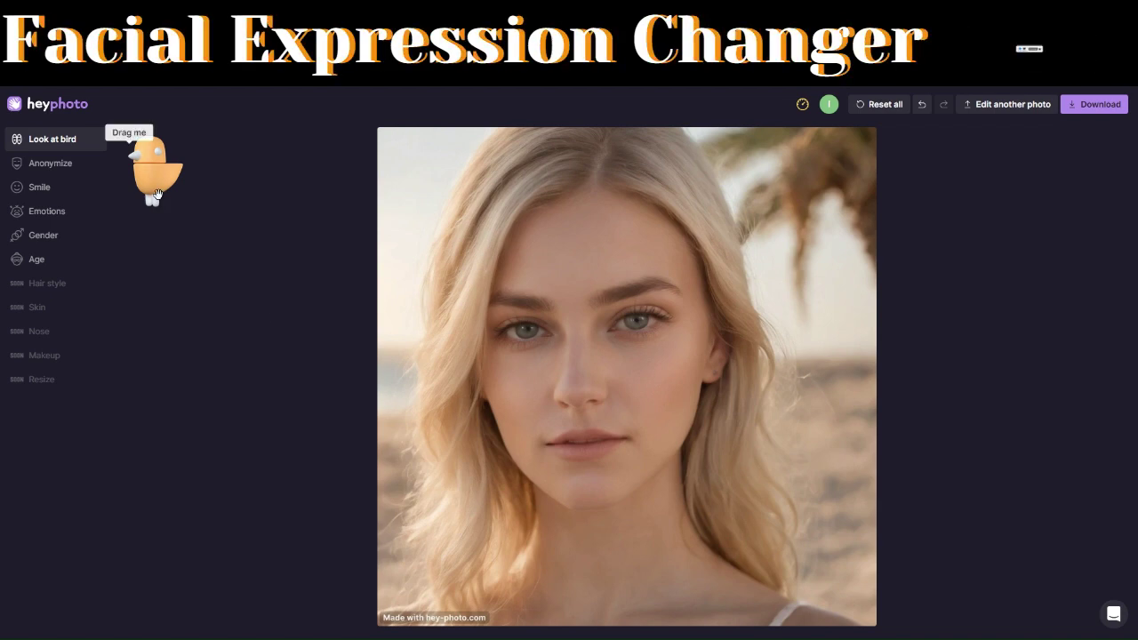
Step: Drag the bird around so her eyes follow it, reset her gaze, then show anonymized variants
{"action": "left_click_drag", "start_coordinate": [155, 173], "coordinate": [590, 407]}
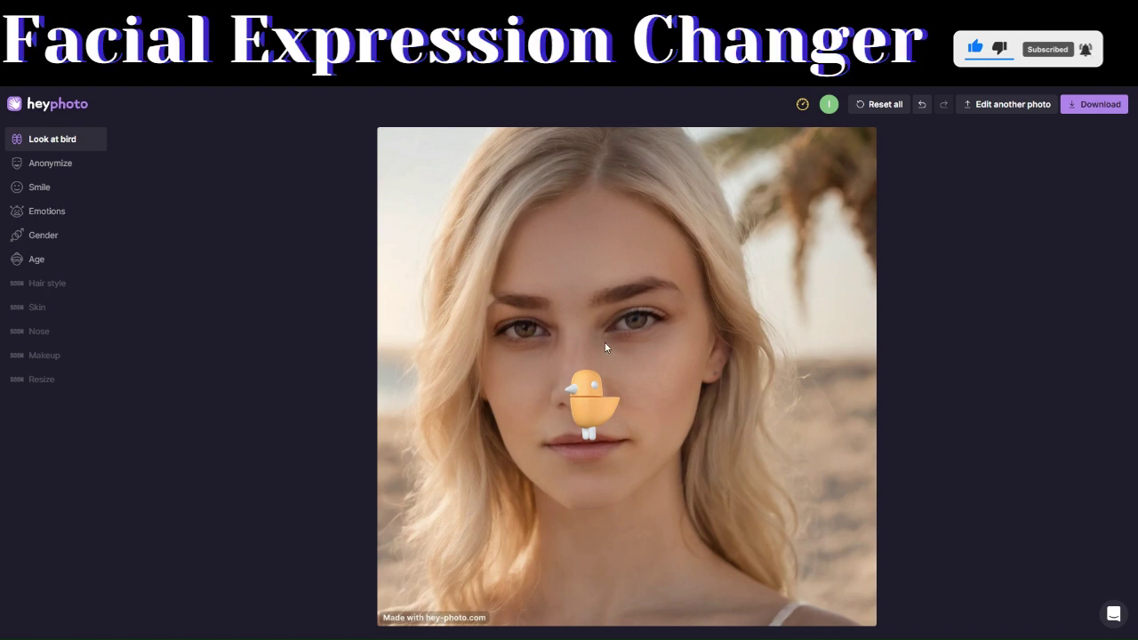
{"action": "mouse_move", "coordinate": [613, 388]}
{"action": "mouse_move", "coordinate": [614, 389]}
{"action": "left_mouse_down"}
{"action": "mouse_move", "coordinate": [604, 444]}
{"action": "mouse_move", "coordinate": [613, 411]}
{"action": "left_mouse_up"}
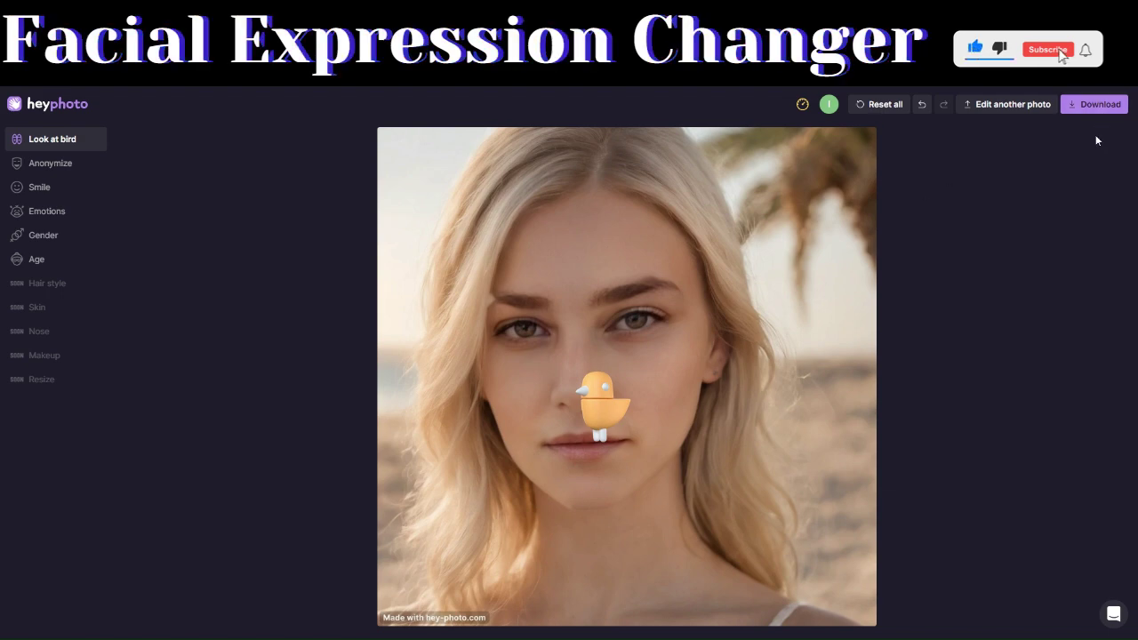
{"action": "left_click_drag", "start_coordinate": [587, 391], "coordinate": [154, 159]}
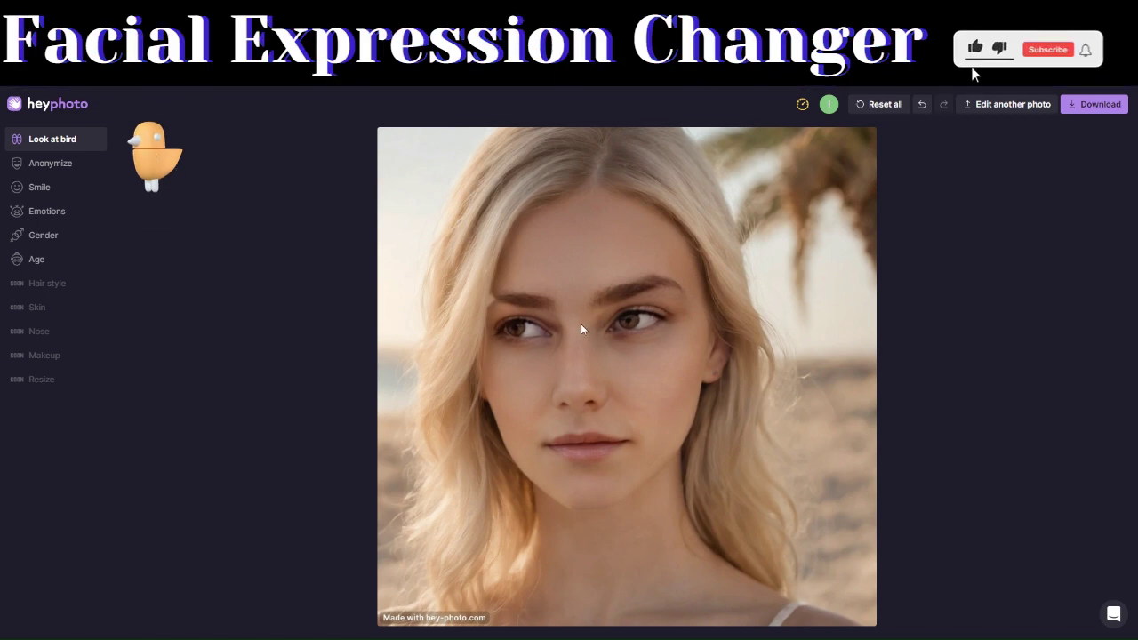
{"action": "left_click", "coordinate": [888, 105]}
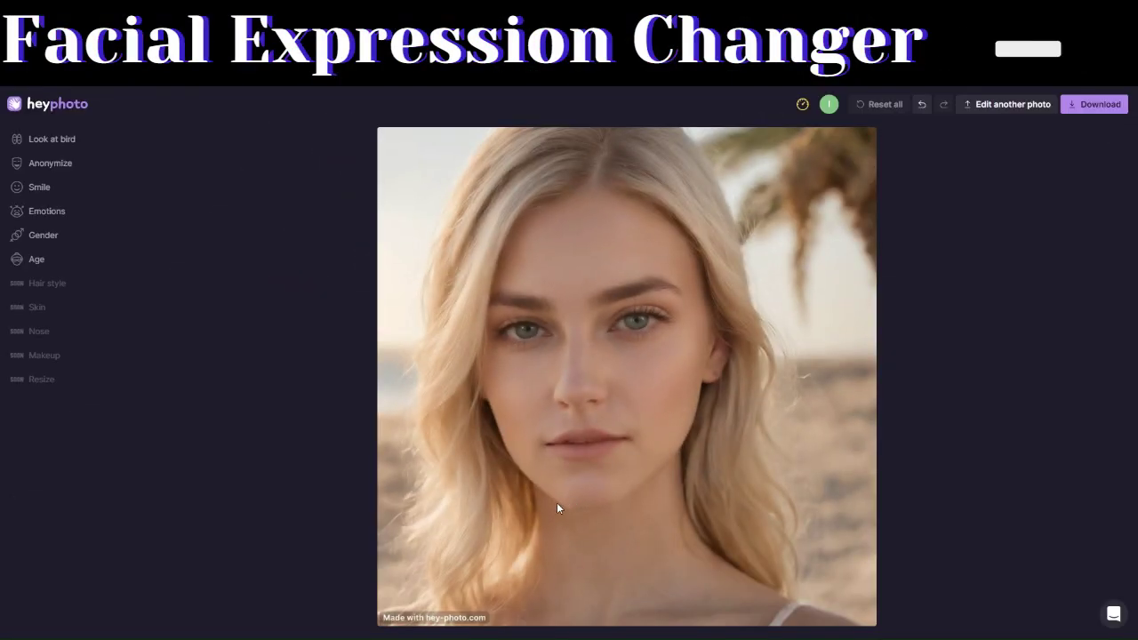
{"action": "left_click", "coordinate": [50, 163]}
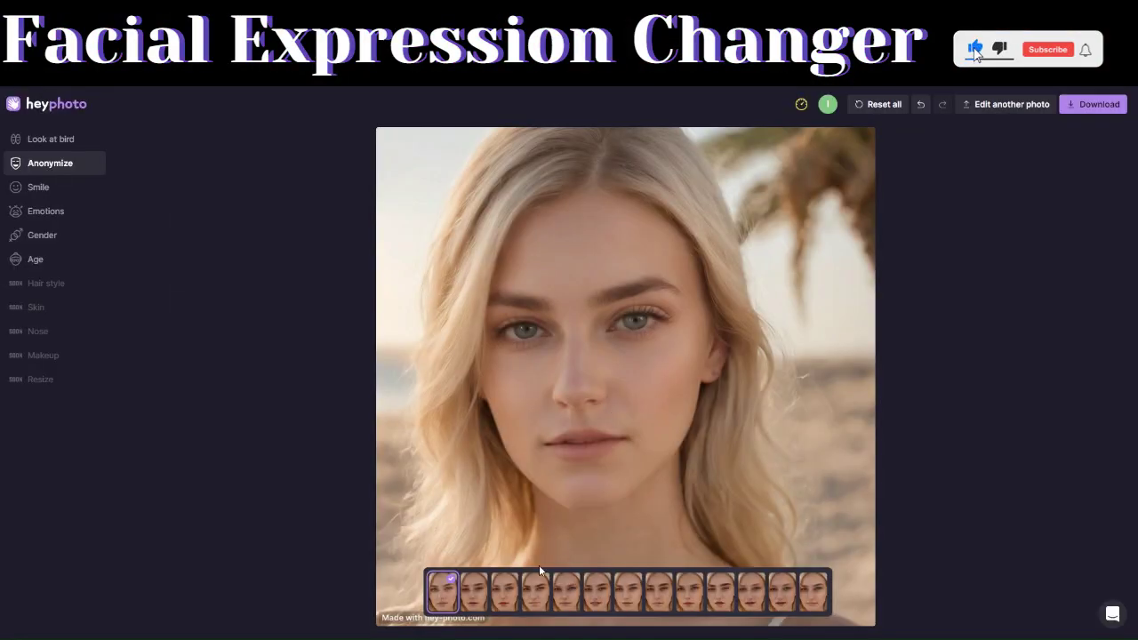
Step: Apply six anonymized face variants in turn, from darker brows to red lipstick and softer expressions
{"action": "left_click", "coordinate": [476, 593]}
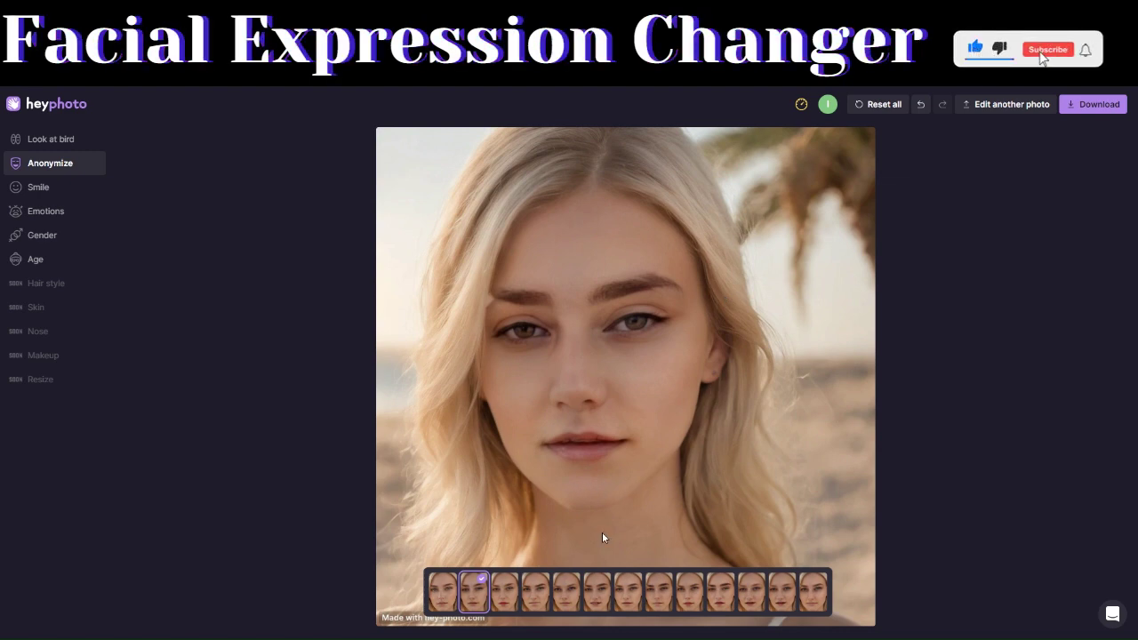
{"action": "left_click", "coordinate": [510, 601]}
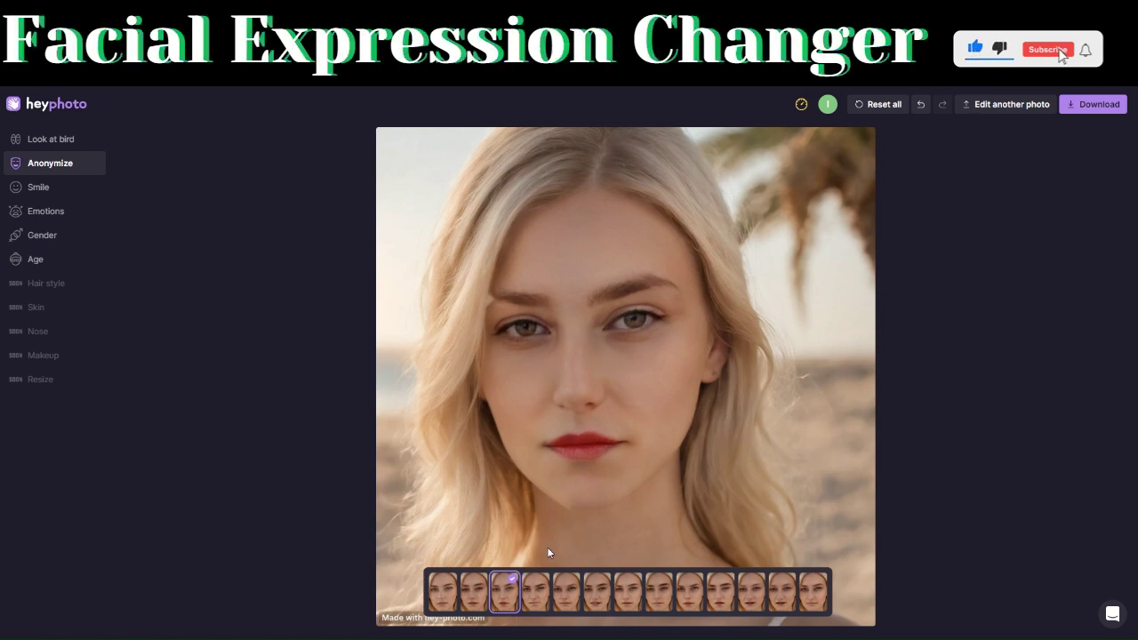
{"action": "left_click", "coordinate": [536, 592]}
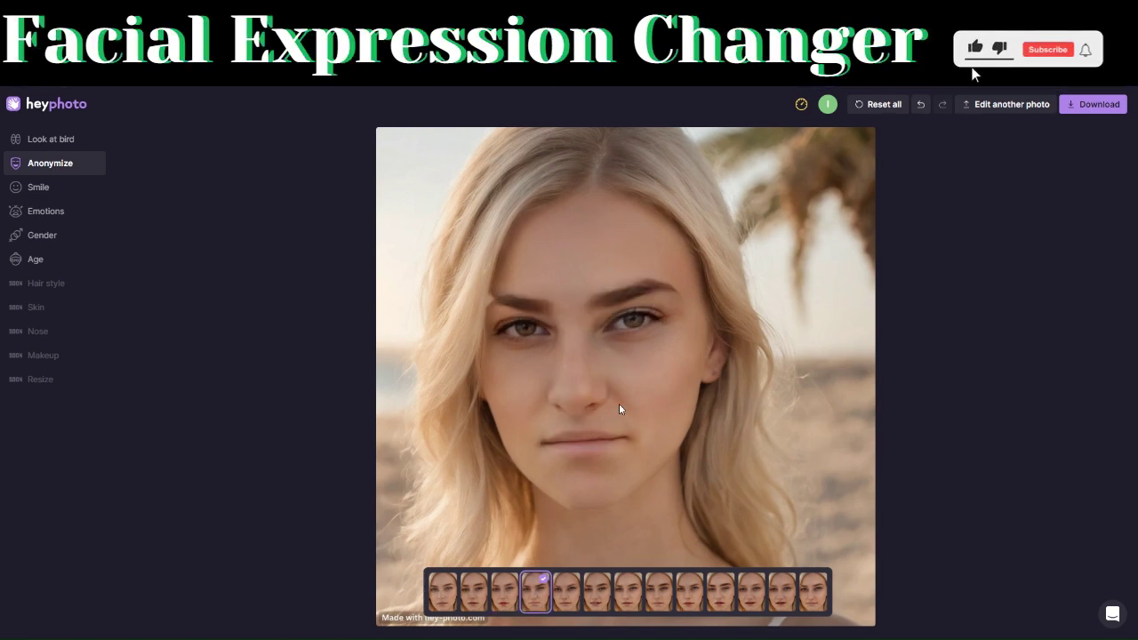
{"action": "left_click", "coordinate": [566, 592]}
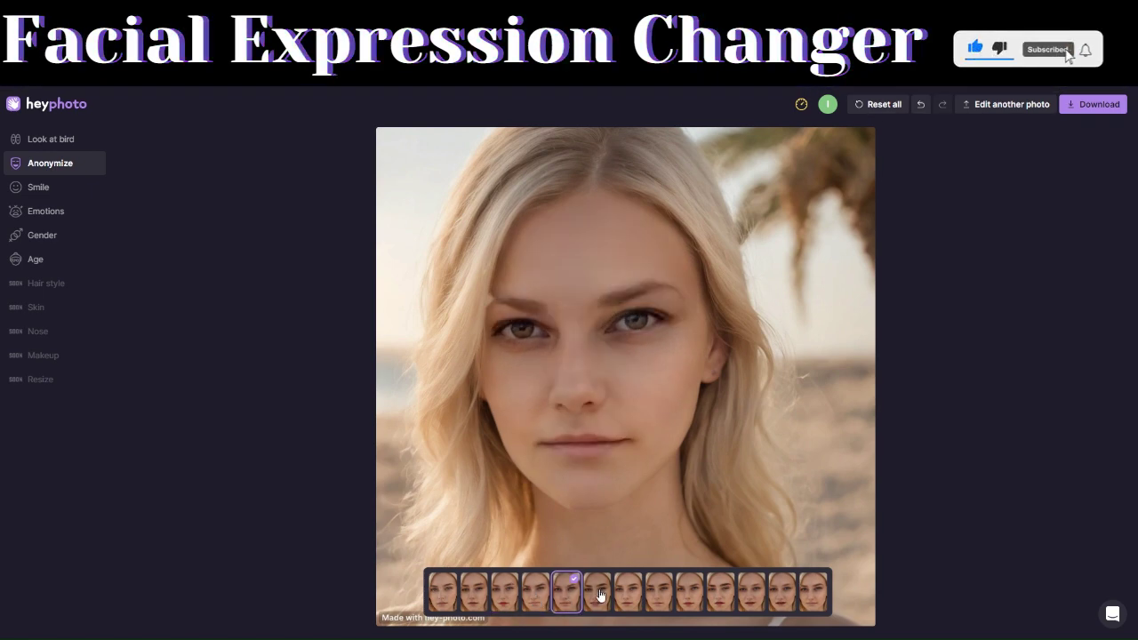
{"action": "left_click", "coordinate": [720, 592]}
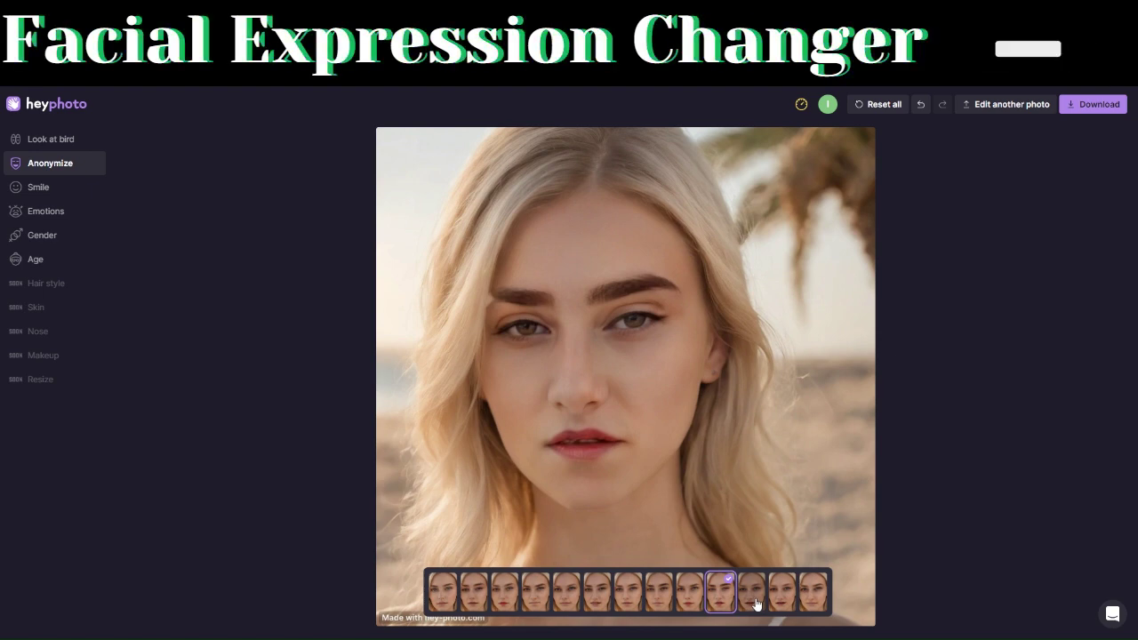
{"action": "left_click", "coordinate": [754, 596]}
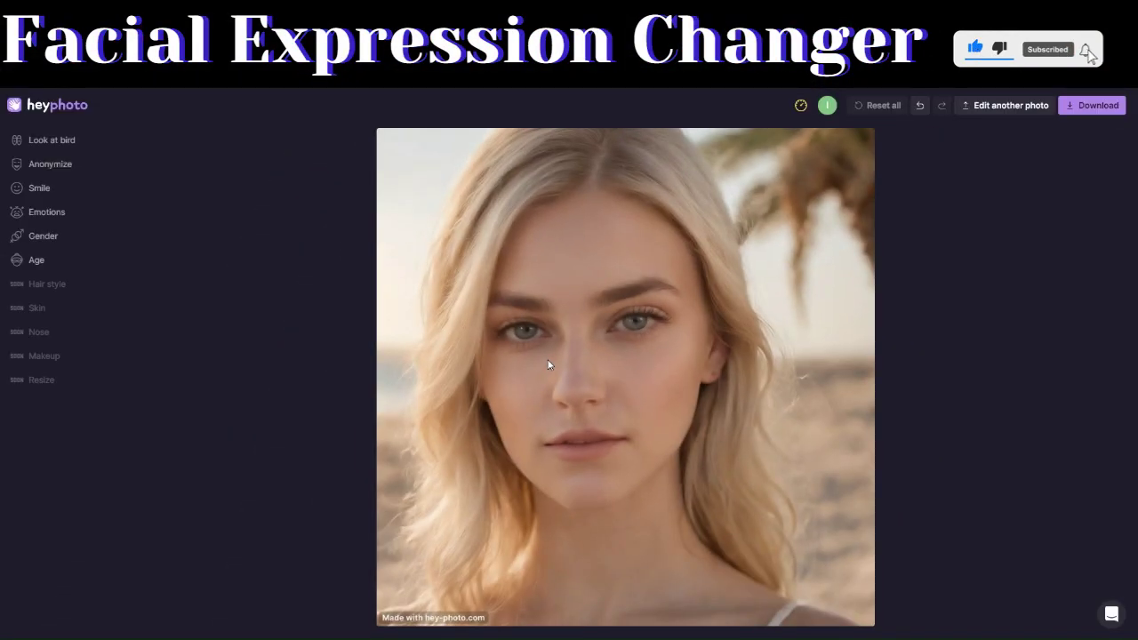
Step: Try a broader smile and a sadder face with the Smile slider, resetting after each
{"action": "left_click", "coordinate": [40, 189]}
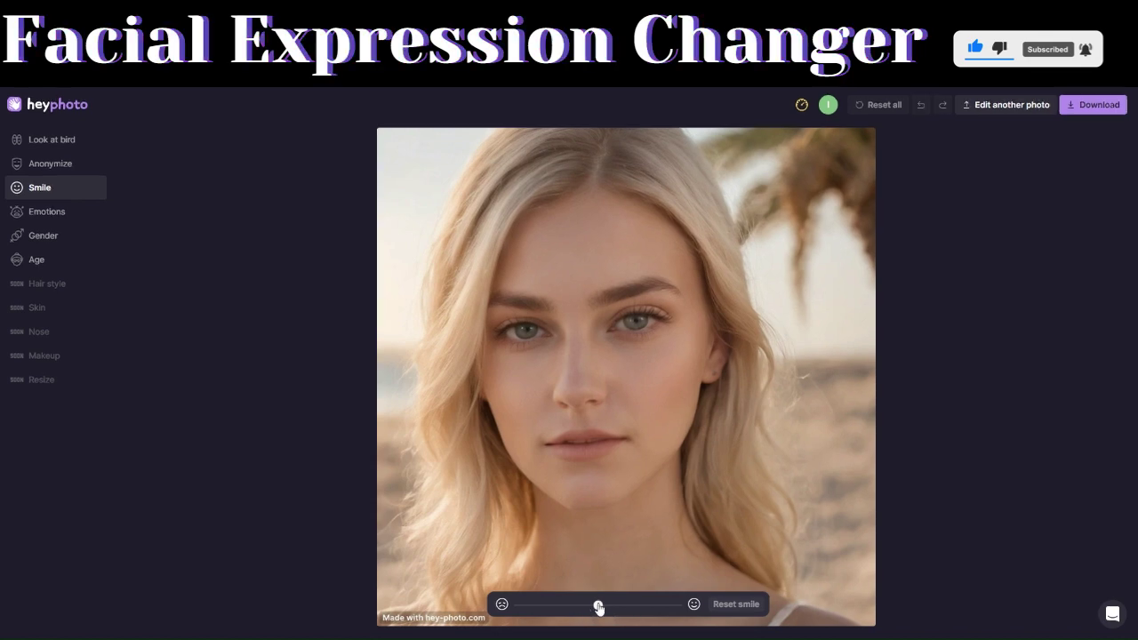
{"action": "left_click_drag", "start_coordinate": [599, 610], "coordinate": [608, 607]}
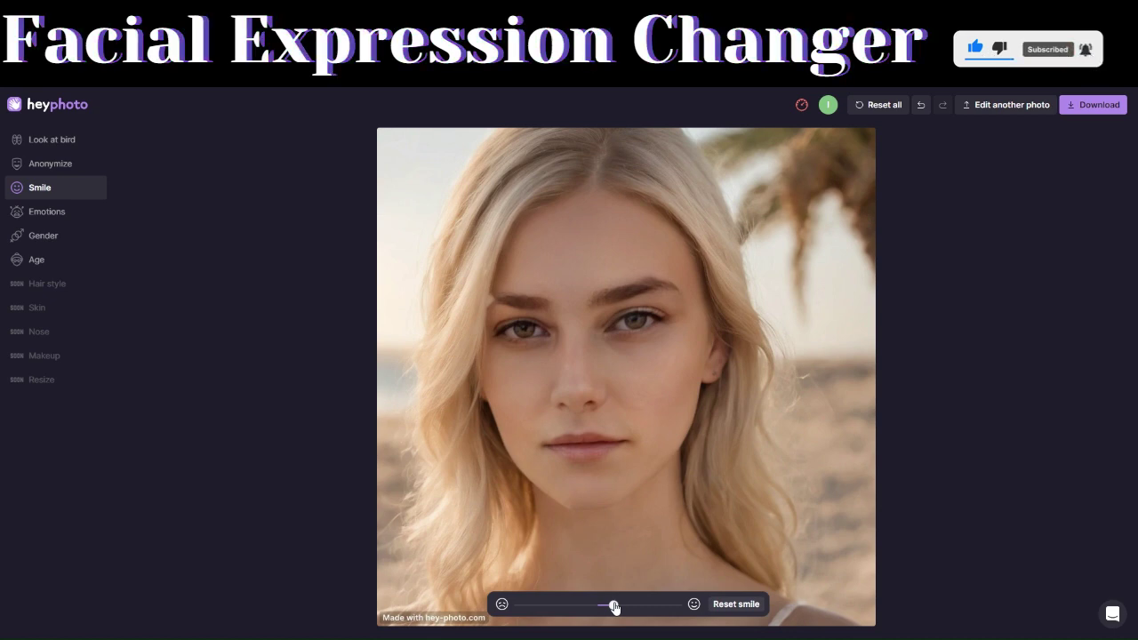
{"action": "left_click_drag", "start_coordinate": [614, 607], "coordinate": [676, 606]}
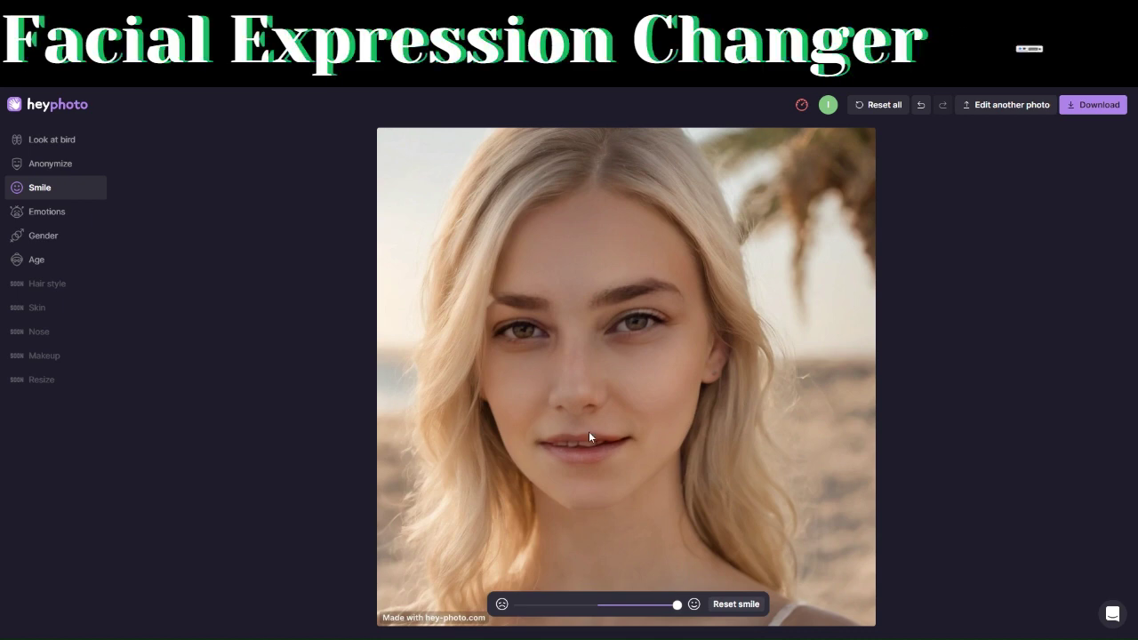
{"action": "left_click", "coordinate": [727, 605]}
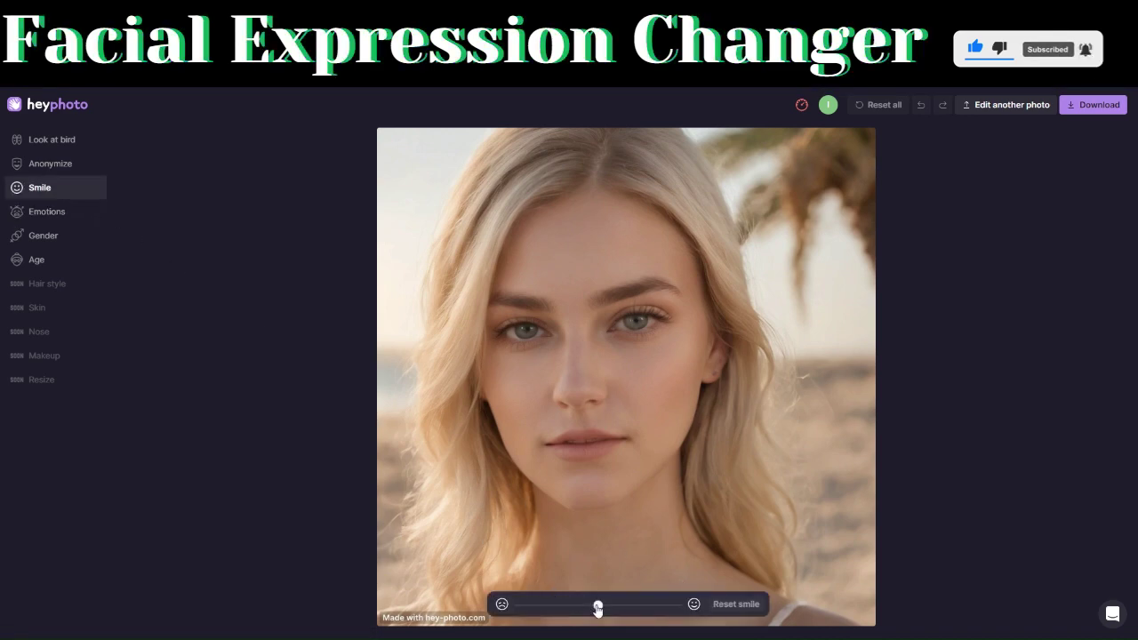
{"action": "left_click_drag", "start_coordinate": [597, 608], "coordinate": [518, 605]}
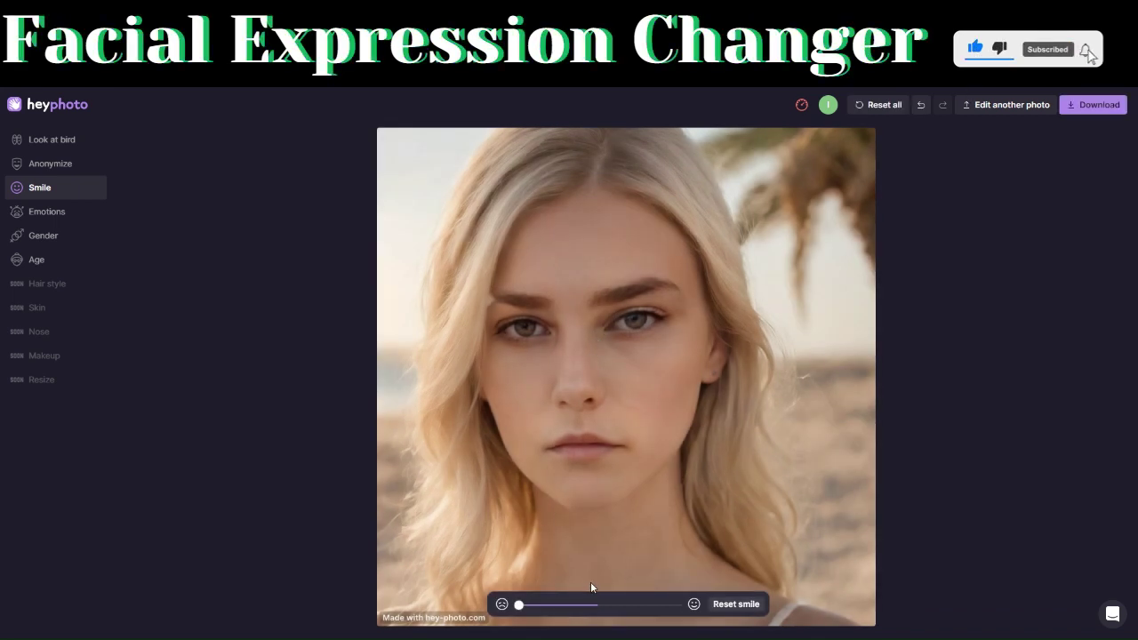
{"action": "left_click", "coordinate": [733, 605]}
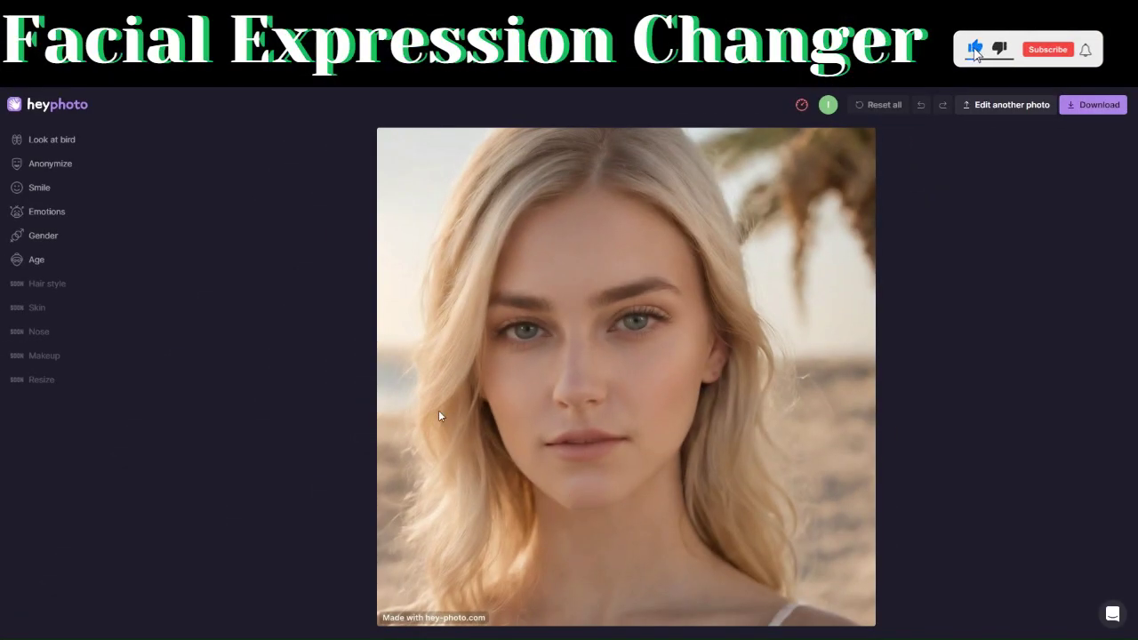
{"action": "left_click", "coordinate": [60, 214]}
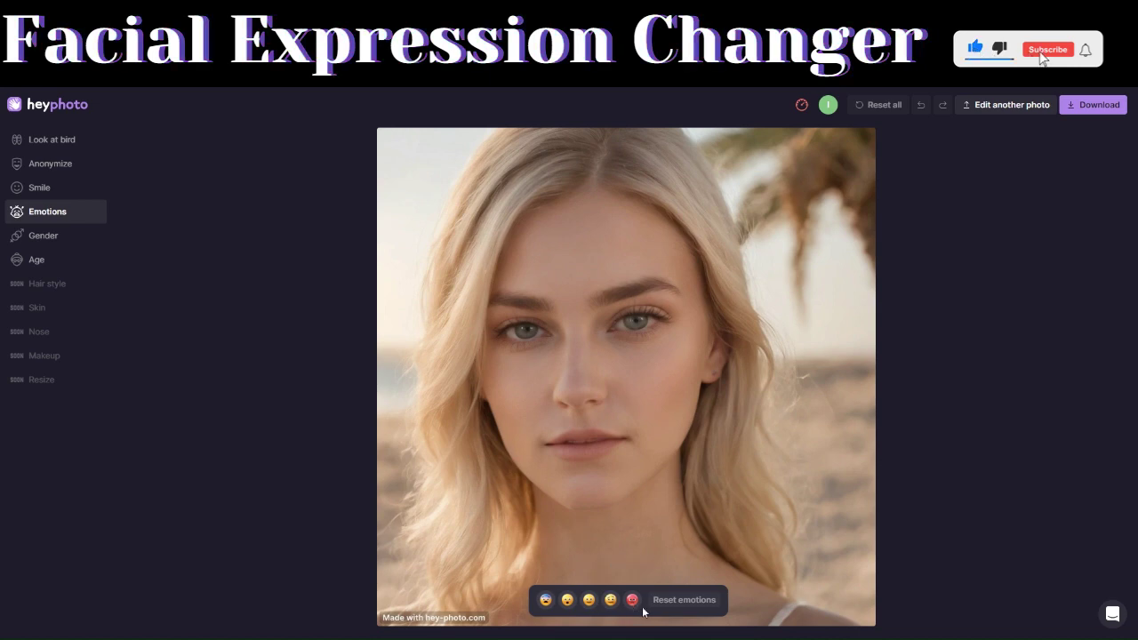
Step: Try the Scared, Happy, Disgusted and Angry emotion presets, then reset to the neutral face
{"action": "left_click", "coordinate": [546, 602]}
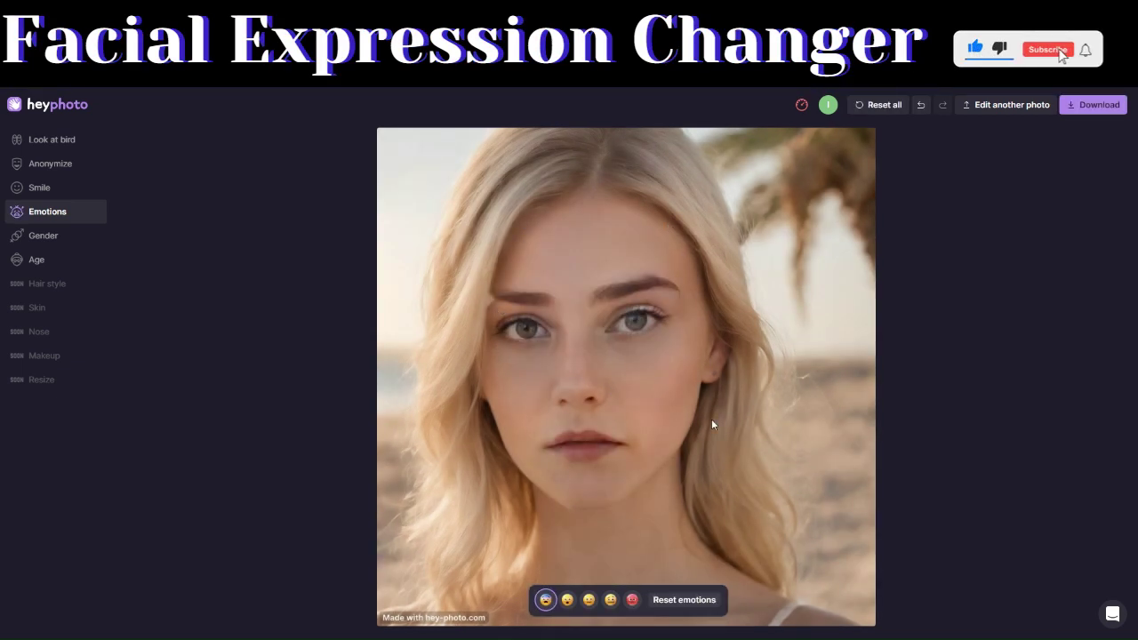
{"action": "left_click", "coordinate": [567, 600]}
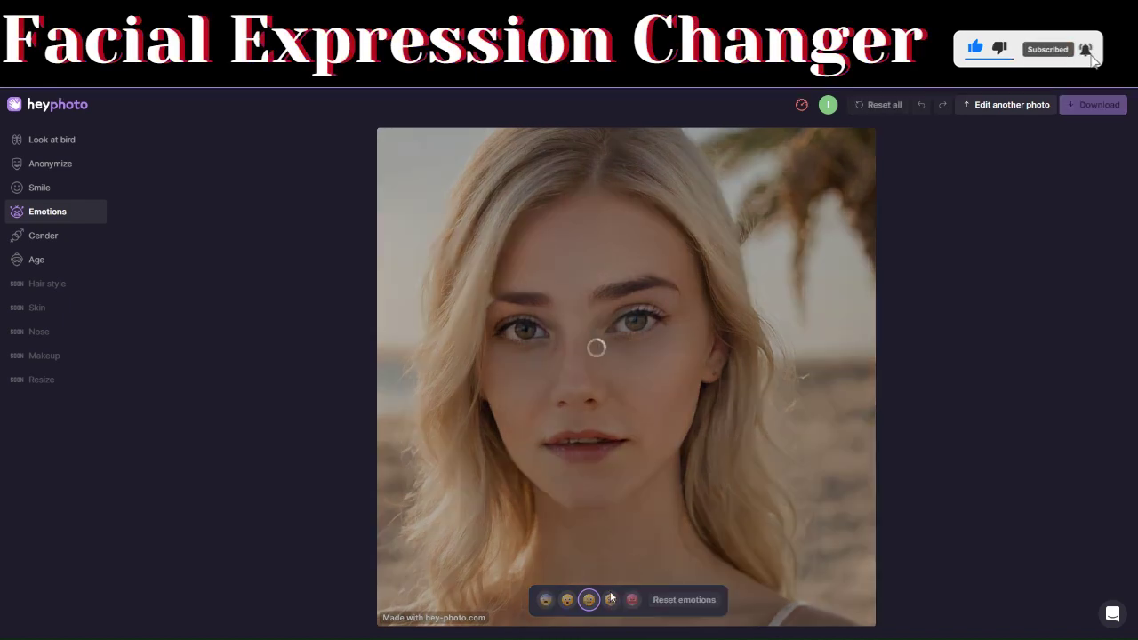
{"action": "left_click", "coordinate": [610, 601]}
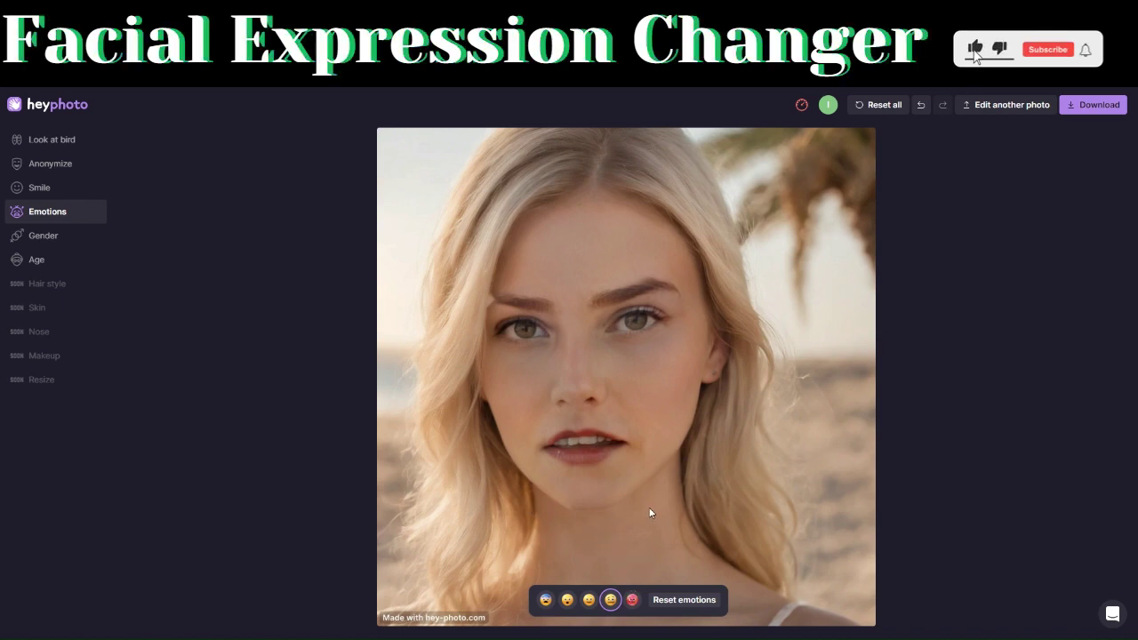
{"action": "left_click", "coordinate": [633, 600]}
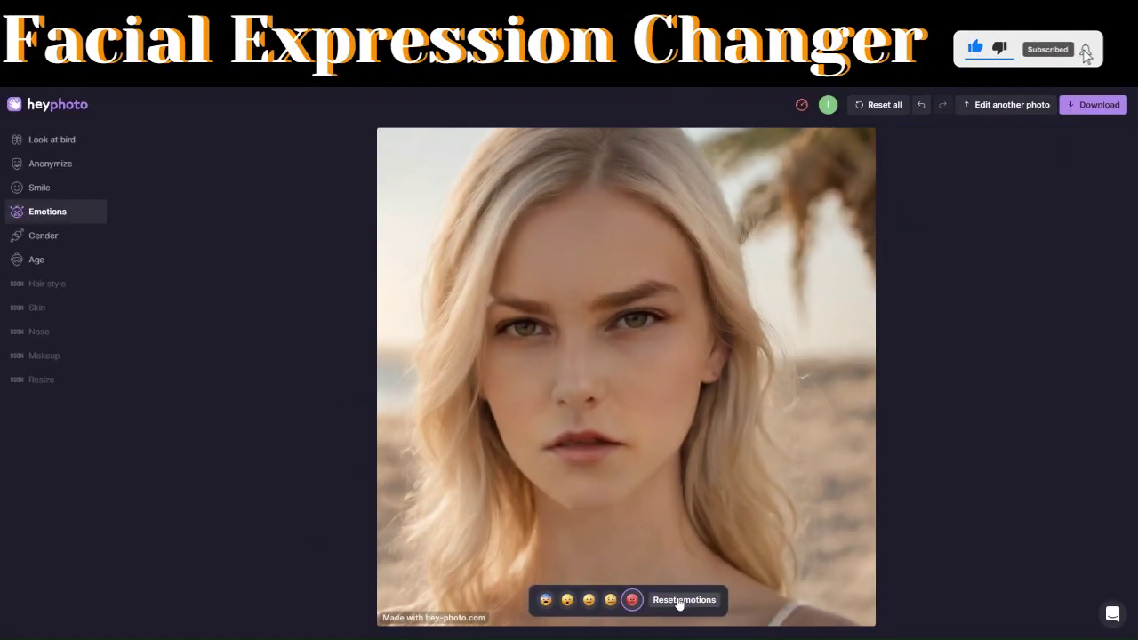
{"action": "left_click", "coordinate": [683, 599]}
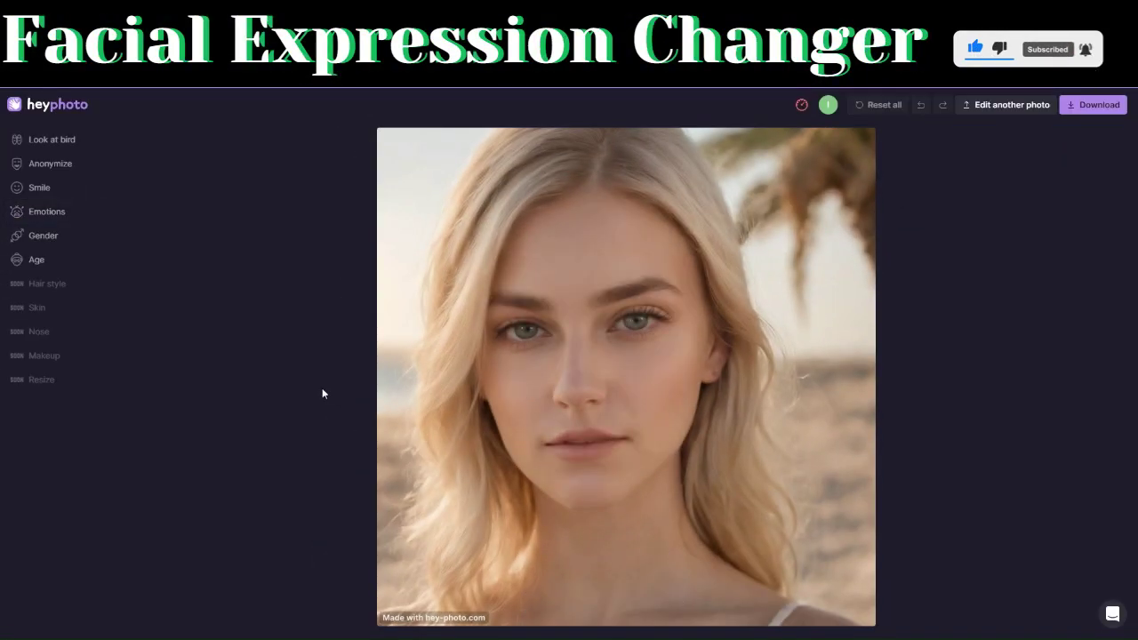
{"action": "left_click", "coordinate": [47, 239]}
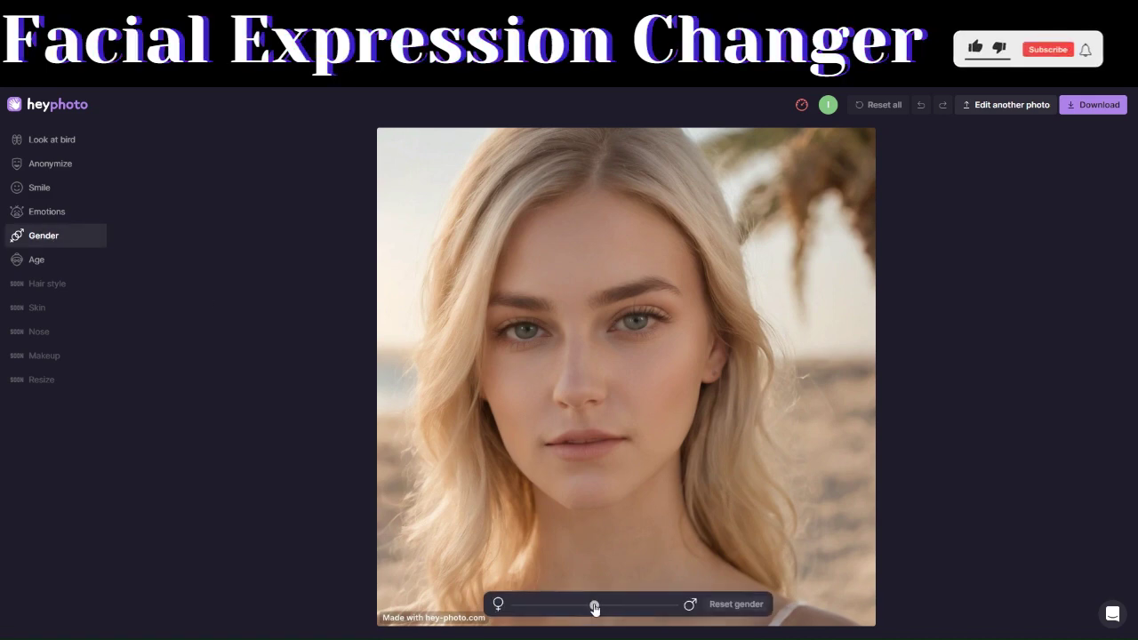
{"action": "left_click_drag", "start_coordinate": [595, 608], "coordinate": [686, 620]}
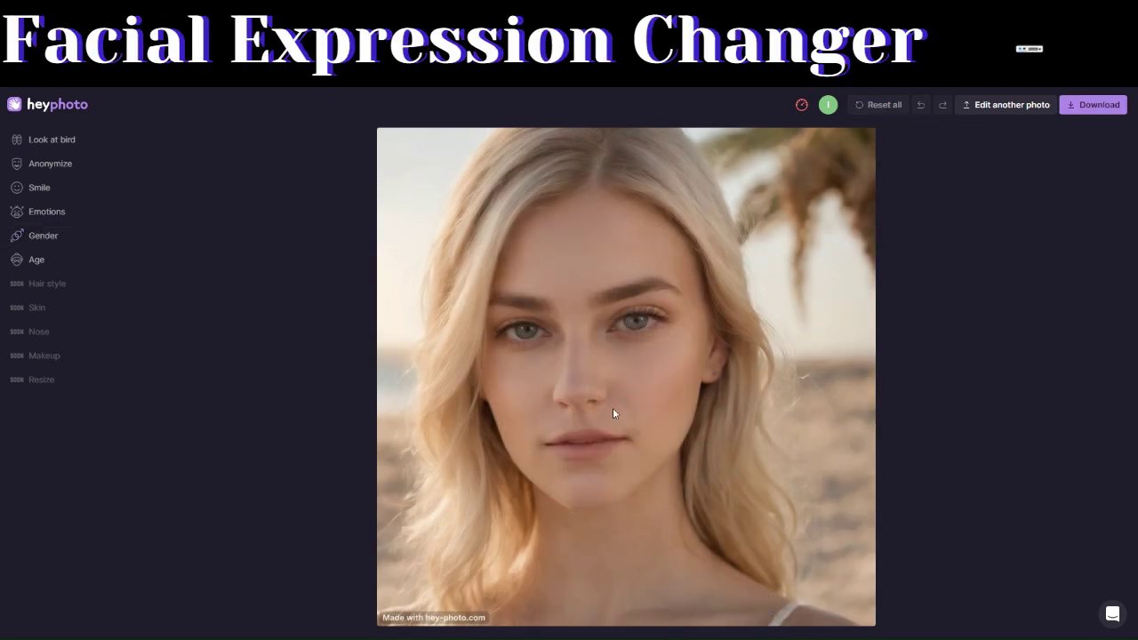
{"action": "left_click", "coordinate": [62, 237]}
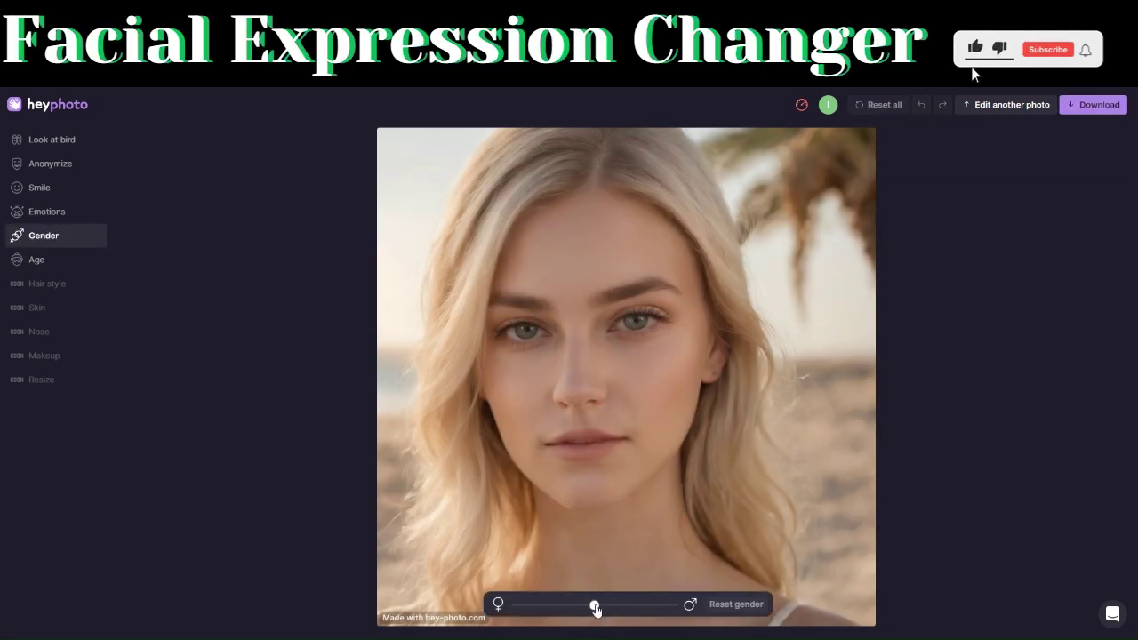
{"action": "left_click_drag", "start_coordinate": [592, 605], "coordinate": [514, 604]}
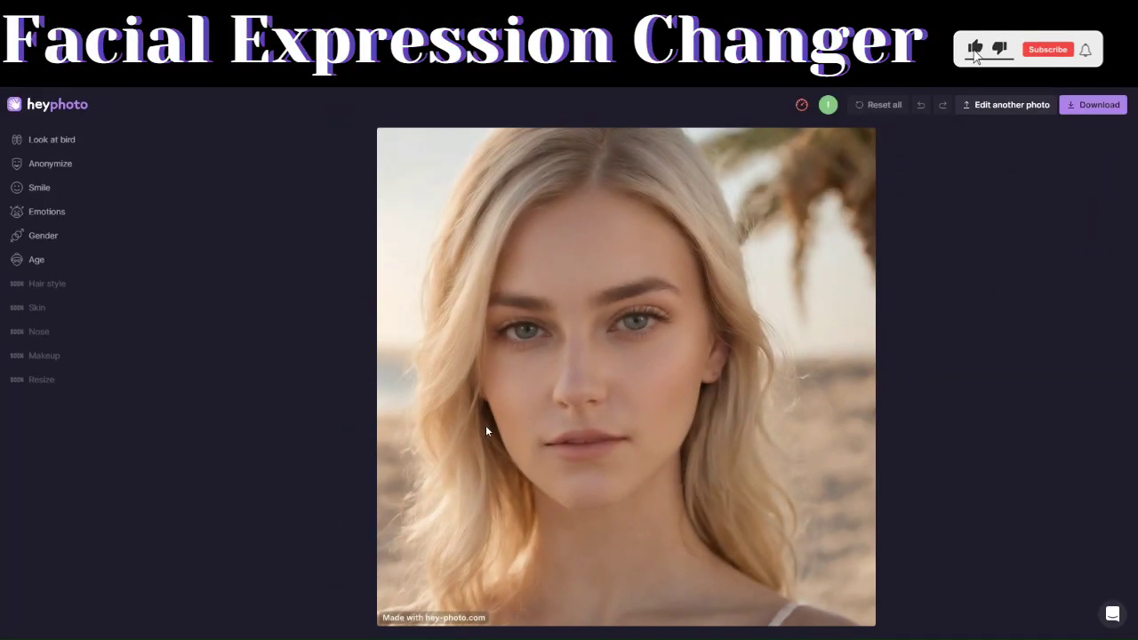
Step: Try a younger look with the Age slider, then reset the face to original
{"action": "left_click", "coordinate": [71, 261]}
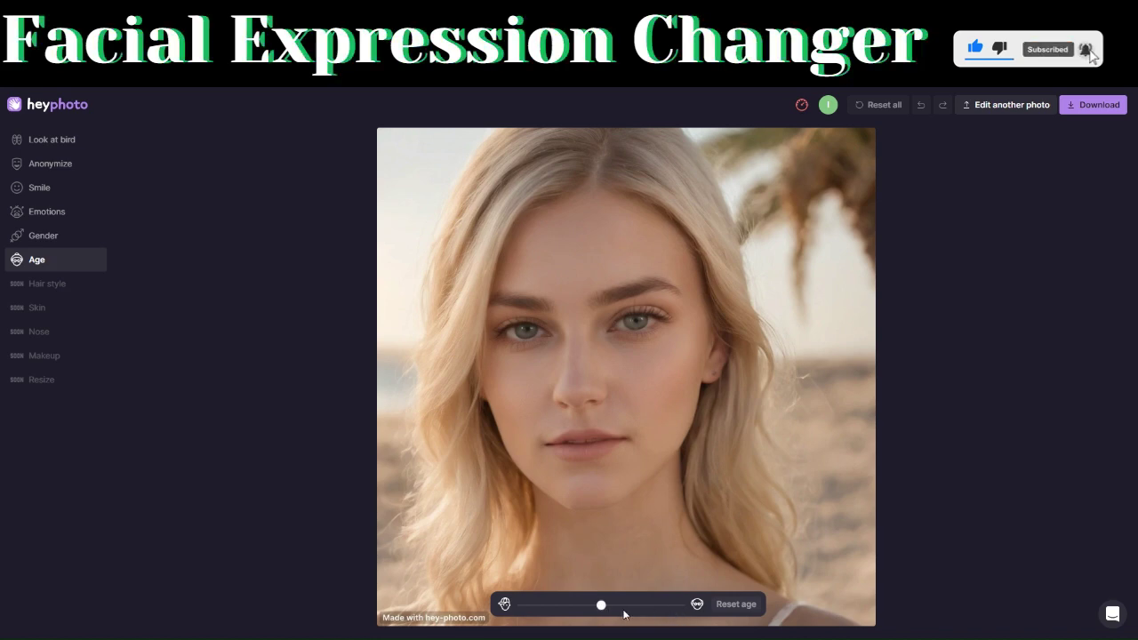
{"action": "left_click_drag", "start_coordinate": [601, 607], "coordinate": [524, 606]}
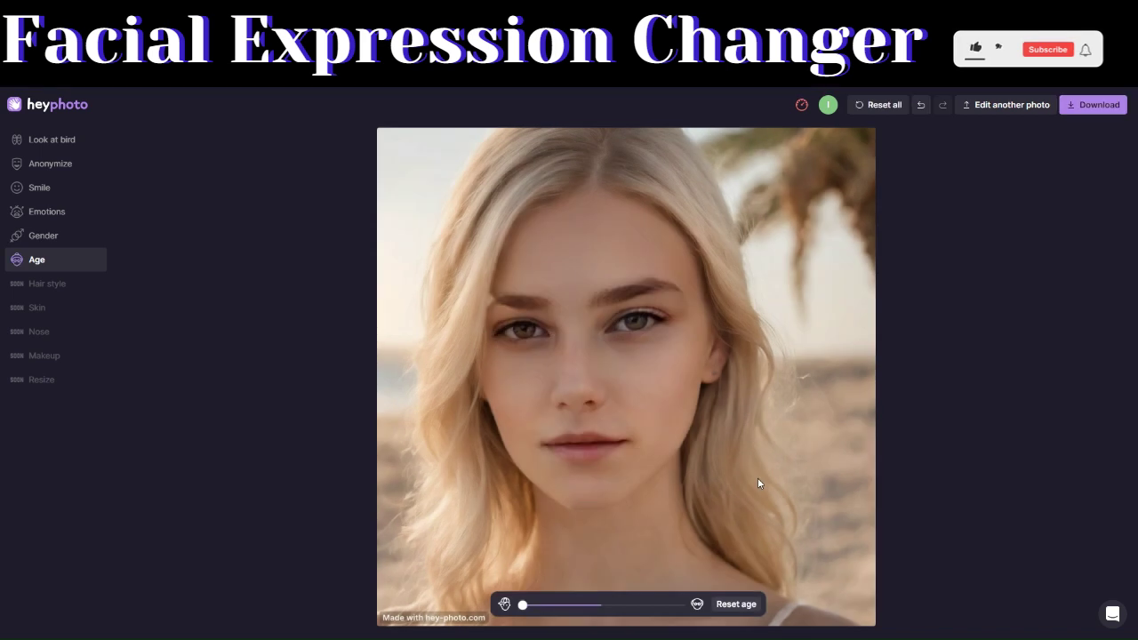
{"action": "left_click", "coordinate": [736, 603]}
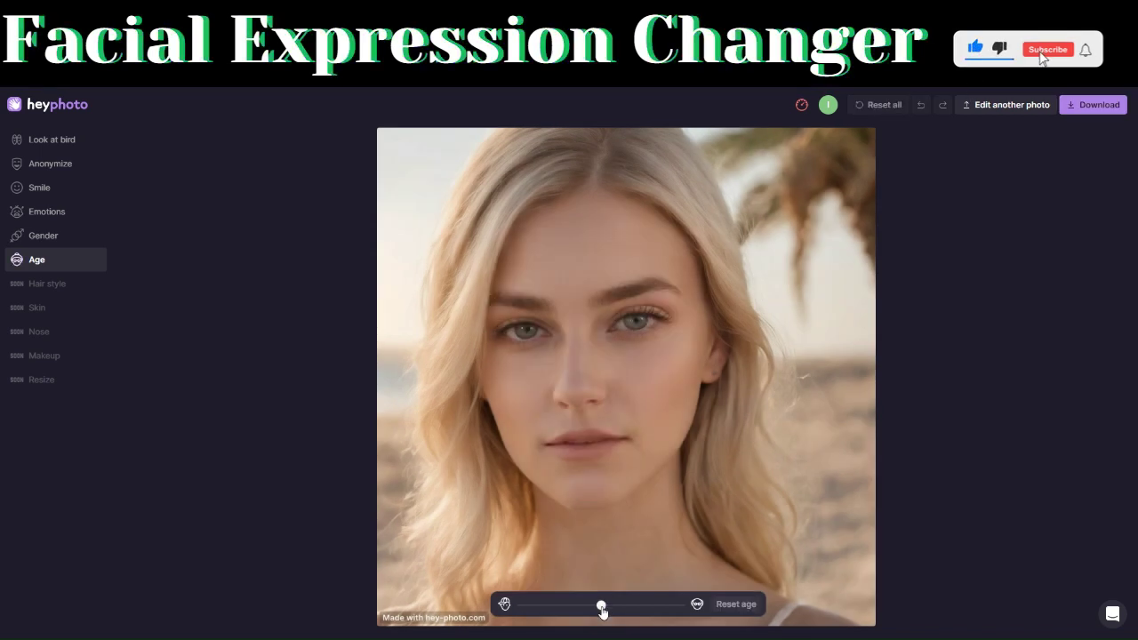
Step: Age the face to a moderately older look and download it as a 244 KB image
{"action": "left_click_drag", "start_coordinate": [603, 610], "coordinate": [681, 605]}
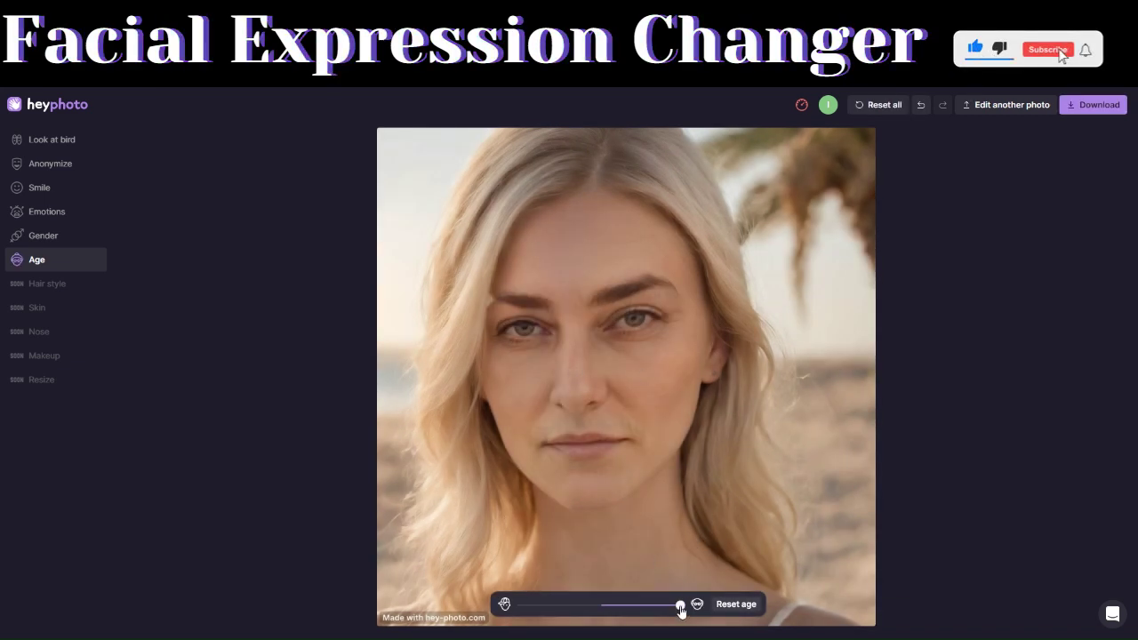
{"action": "left_click_drag", "start_coordinate": [680, 608], "coordinate": [655, 611]}
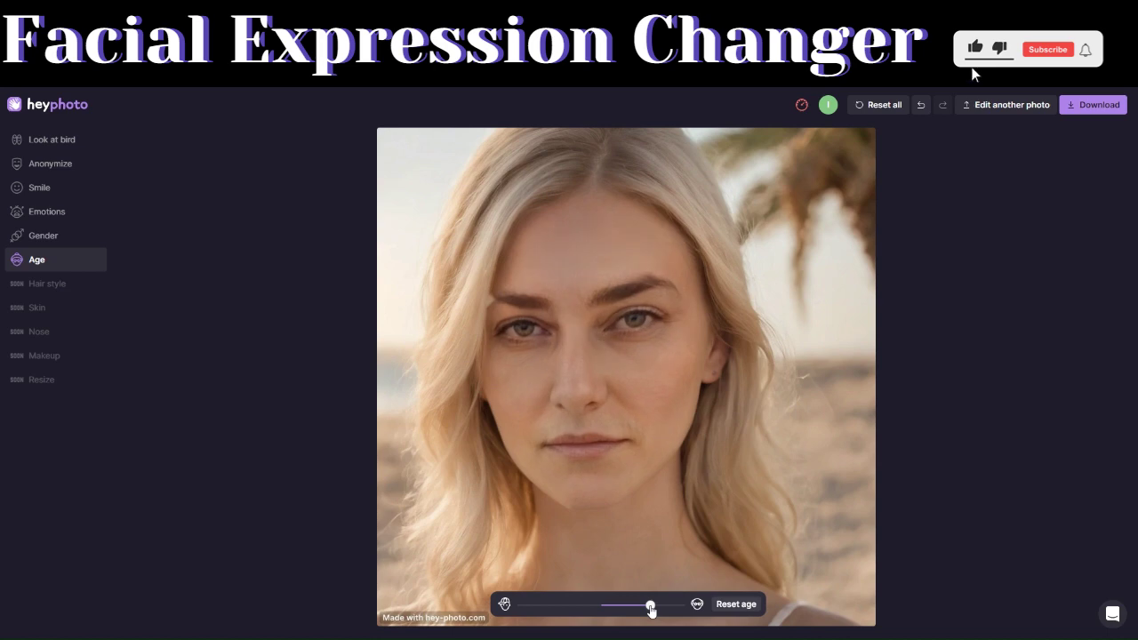
{"action": "left_click_drag", "start_coordinate": [650, 608], "coordinate": [613, 607]}
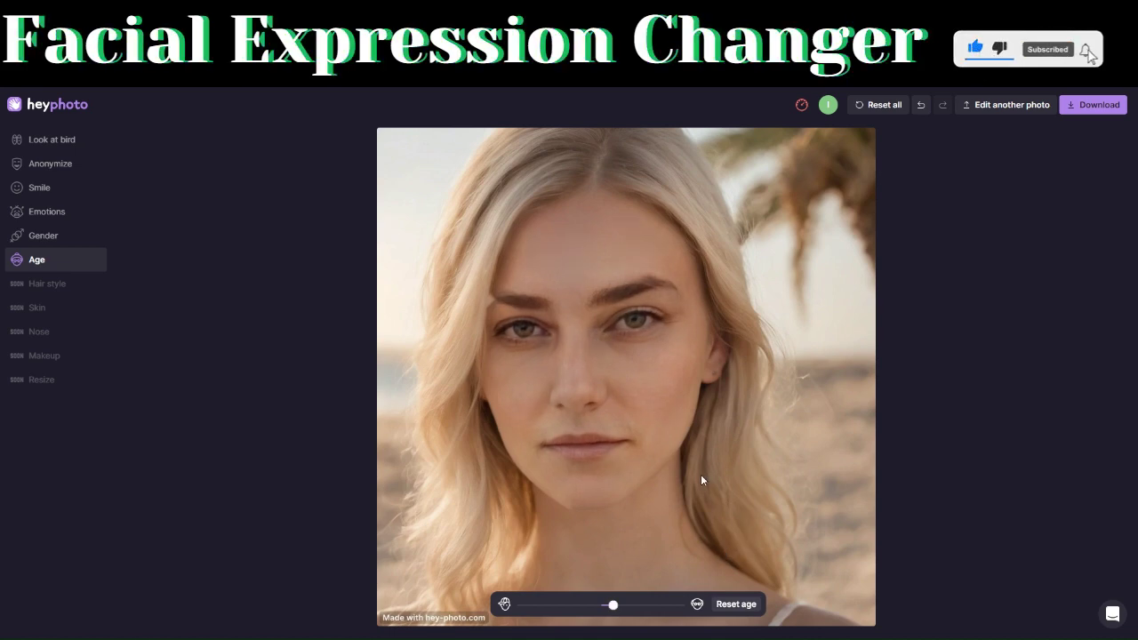
{"action": "left_click", "coordinate": [1077, 104]}
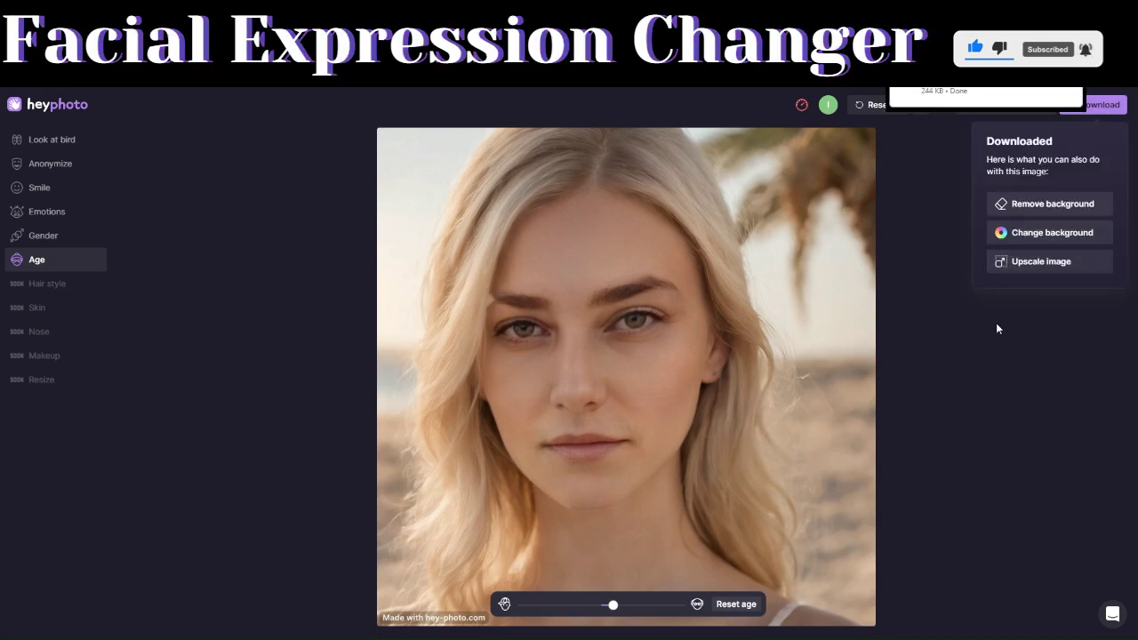
{"action": "left_click", "coordinate": [937, 221]}
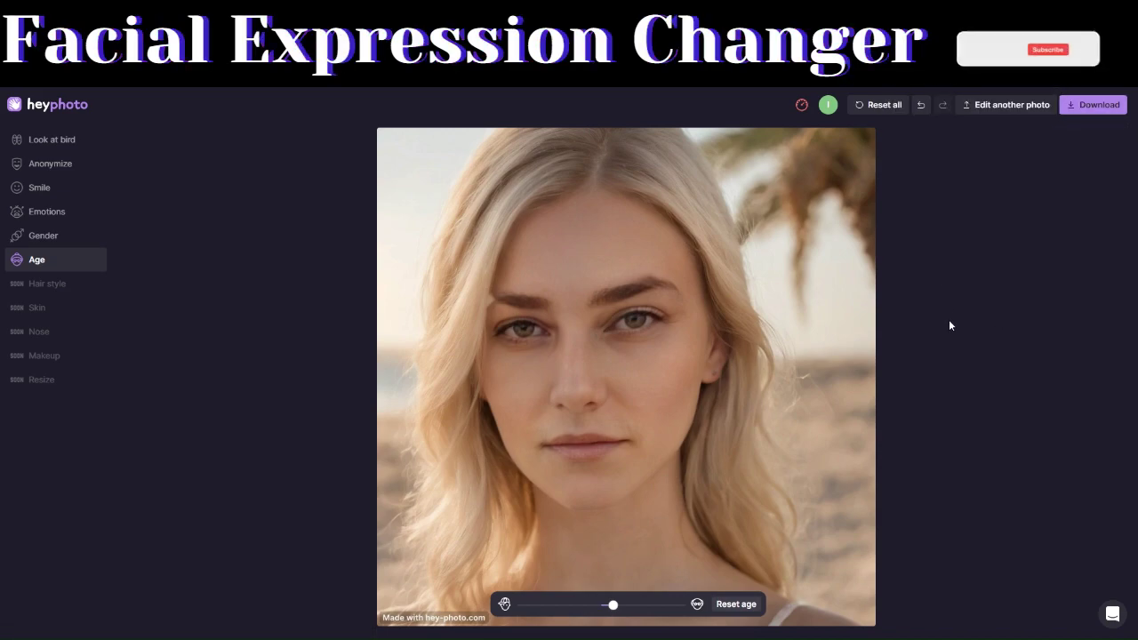